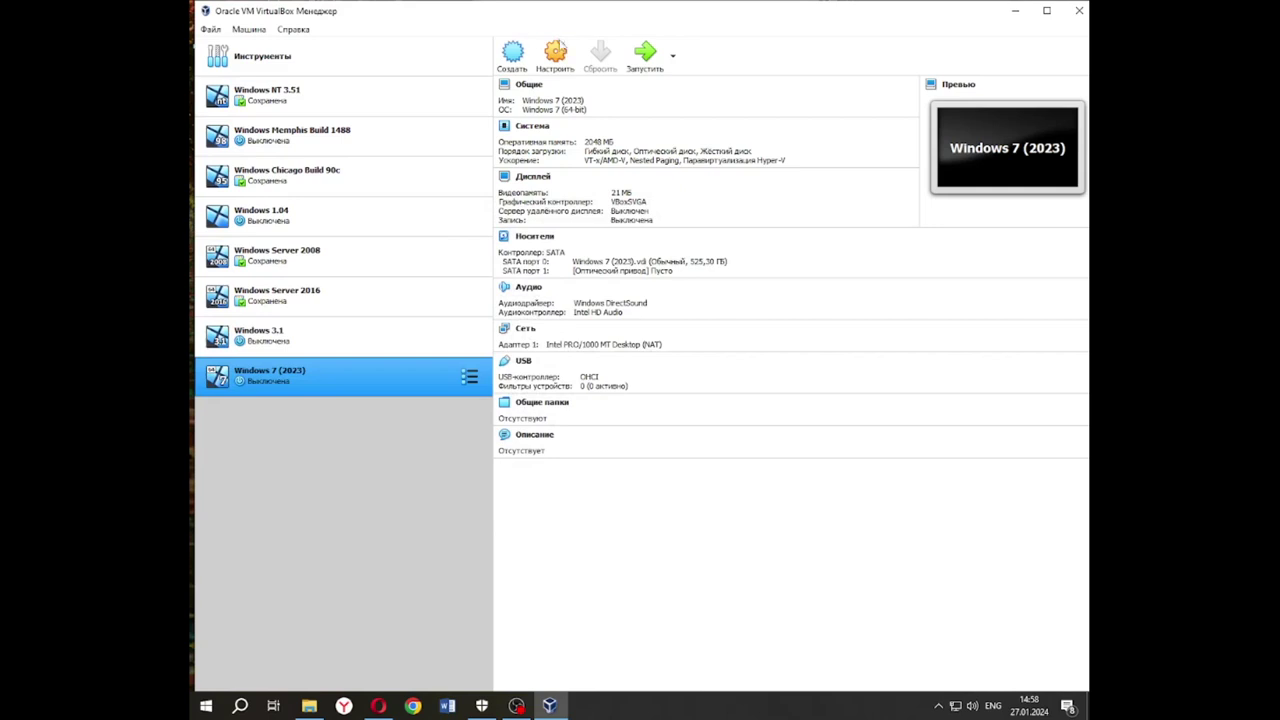
Open the Windows 7 (2023) machine's settings and set its boot order to optical disk, hard disk and network, leaving out the floppy disk.
{"action": "left_click", "coordinate": [562, 56]}
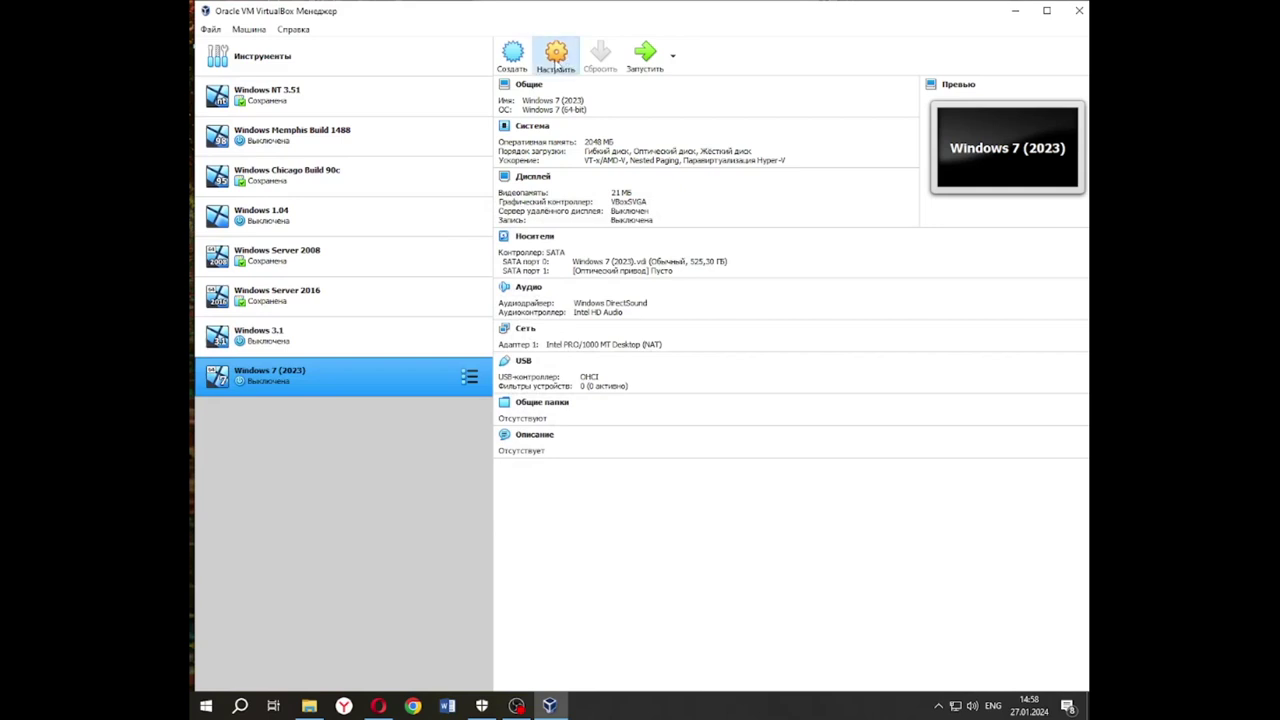
{"action": "left_click", "coordinate": [445, 245]}
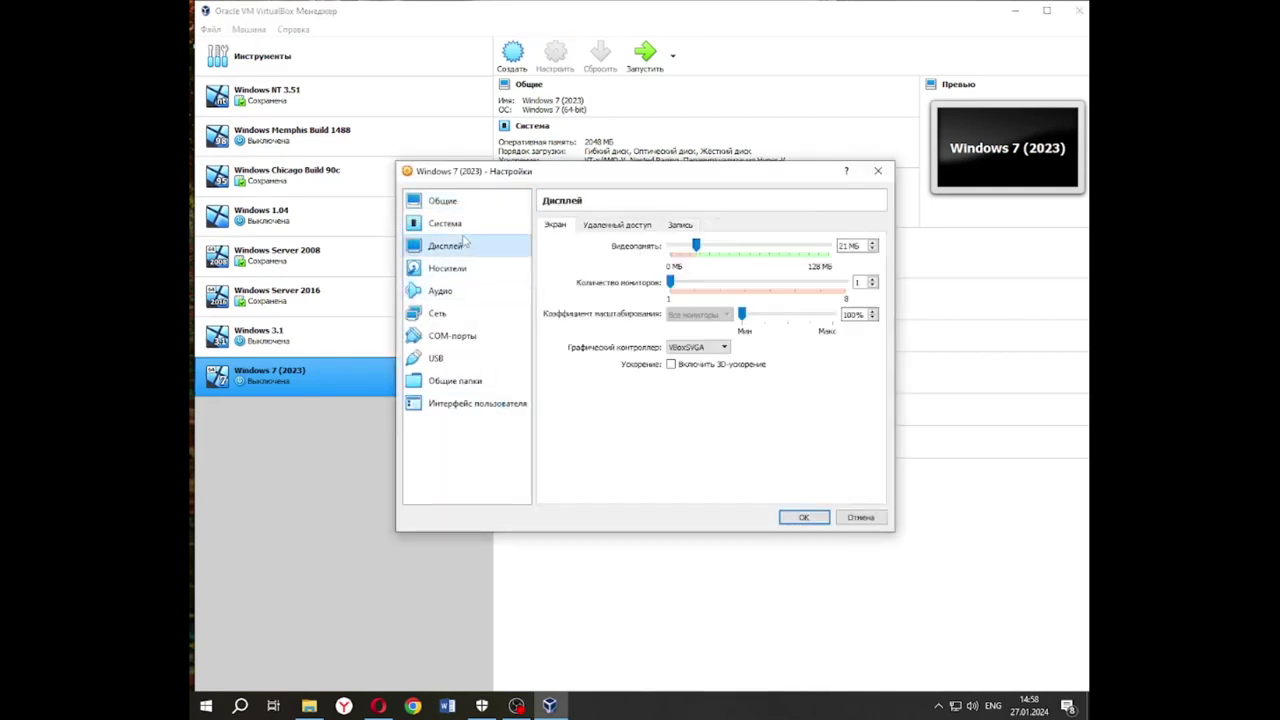
{"action": "left_click", "coordinate": [445, 223]}
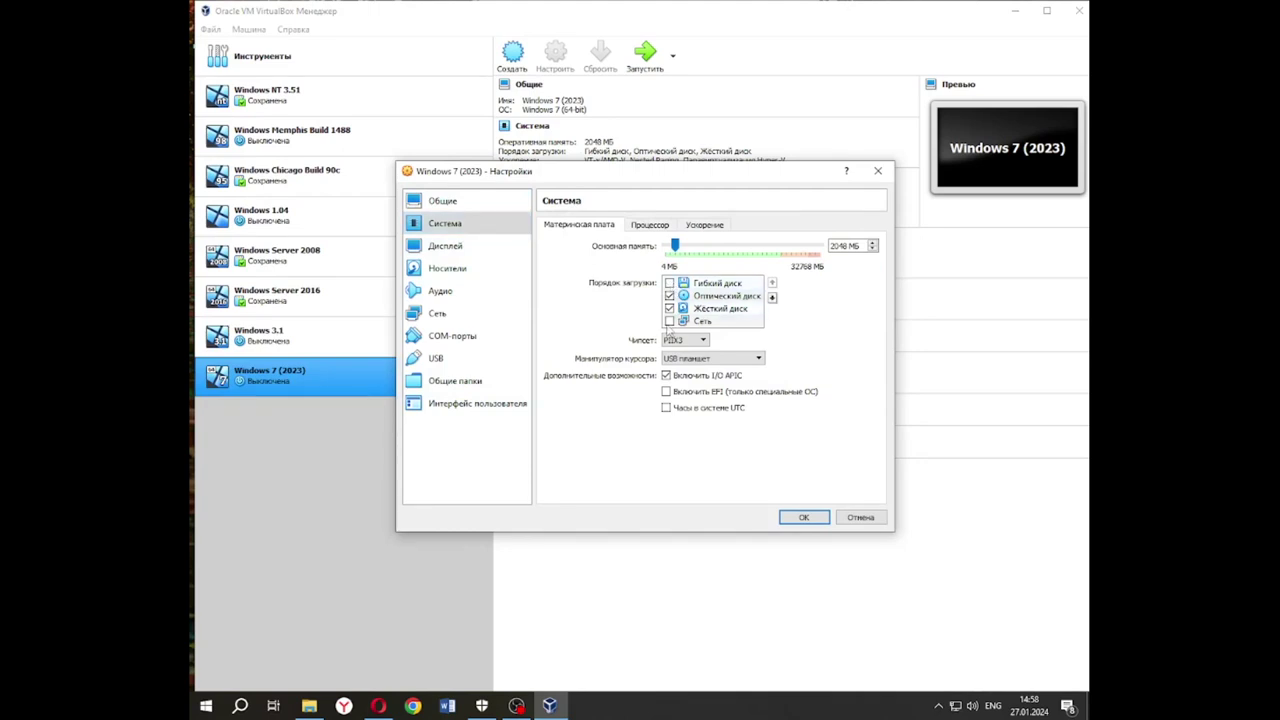
Enable 3D acceleration for the virtual machine's display and set its video memory to 256 MB.
{"action": "left_click", "coordinate": [460, 246]}
{"action": "left_click", "coordinate": [682, 366]}
{"action": "left_click_drag", "start_coordinate": [700, 247], "coordinate": [992, 274]}
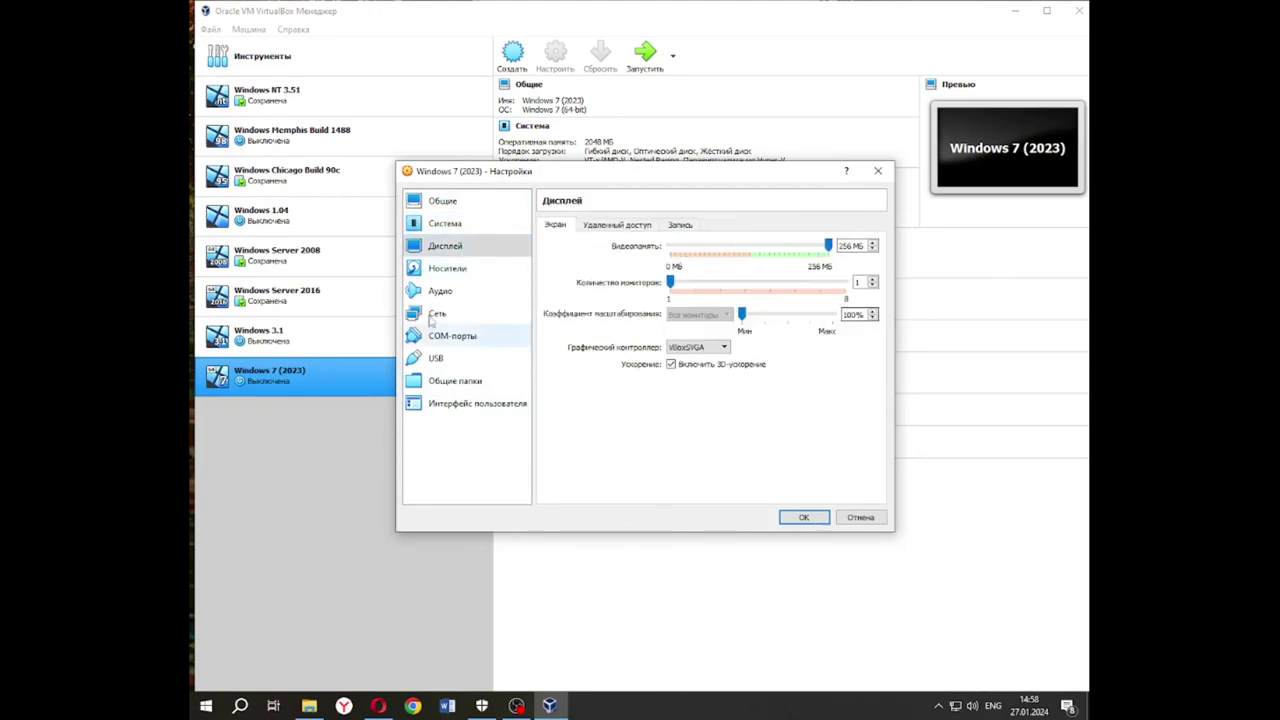
Attach the windows7_7601.26769_x64_ru_by_revision image to the SATA optical drive and save the machine's settings.
{"action": "left_click", "coordinate": [452, 270]}
{"action": "left_click", "coordinate": [636, 274]}
{"action": "left_click", "coordinate": [879, 238]}
{"action": "left_click", "coordinate": [840, 268]}
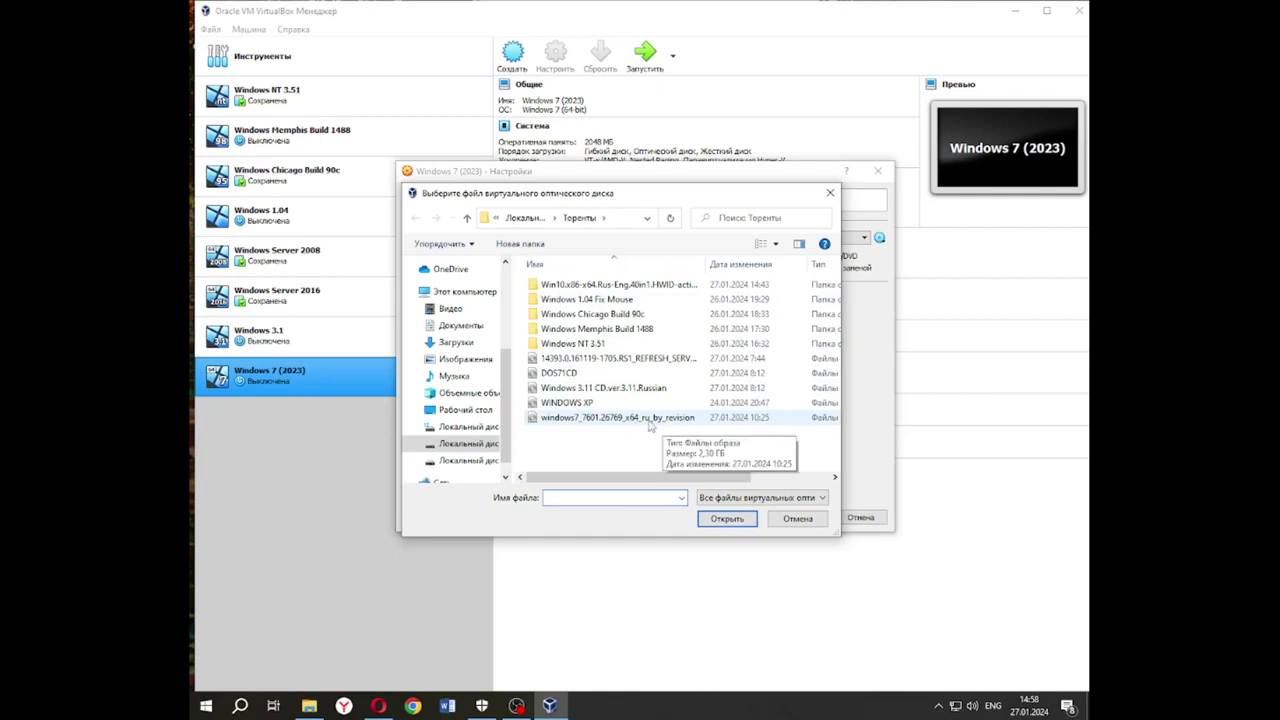
{"action": "double_click", "coordinate": [656, 421]}
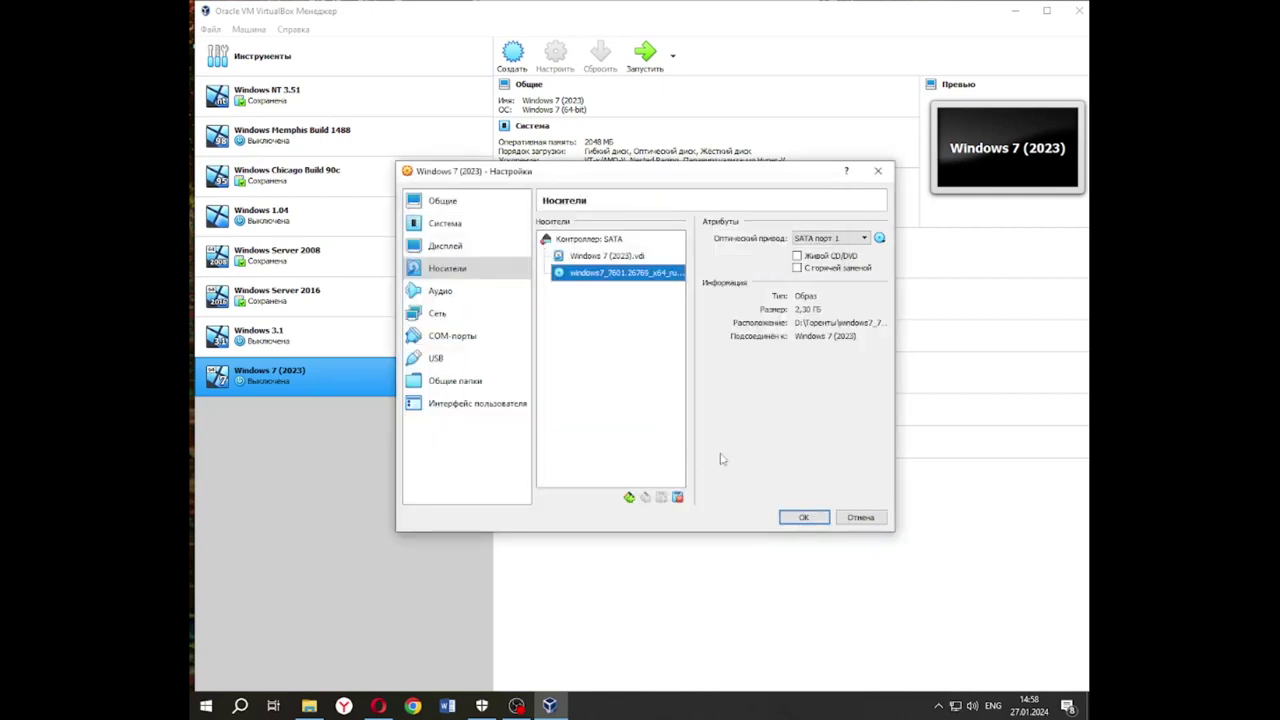
{"action": "left_click", "coordinate": [797, 521]}
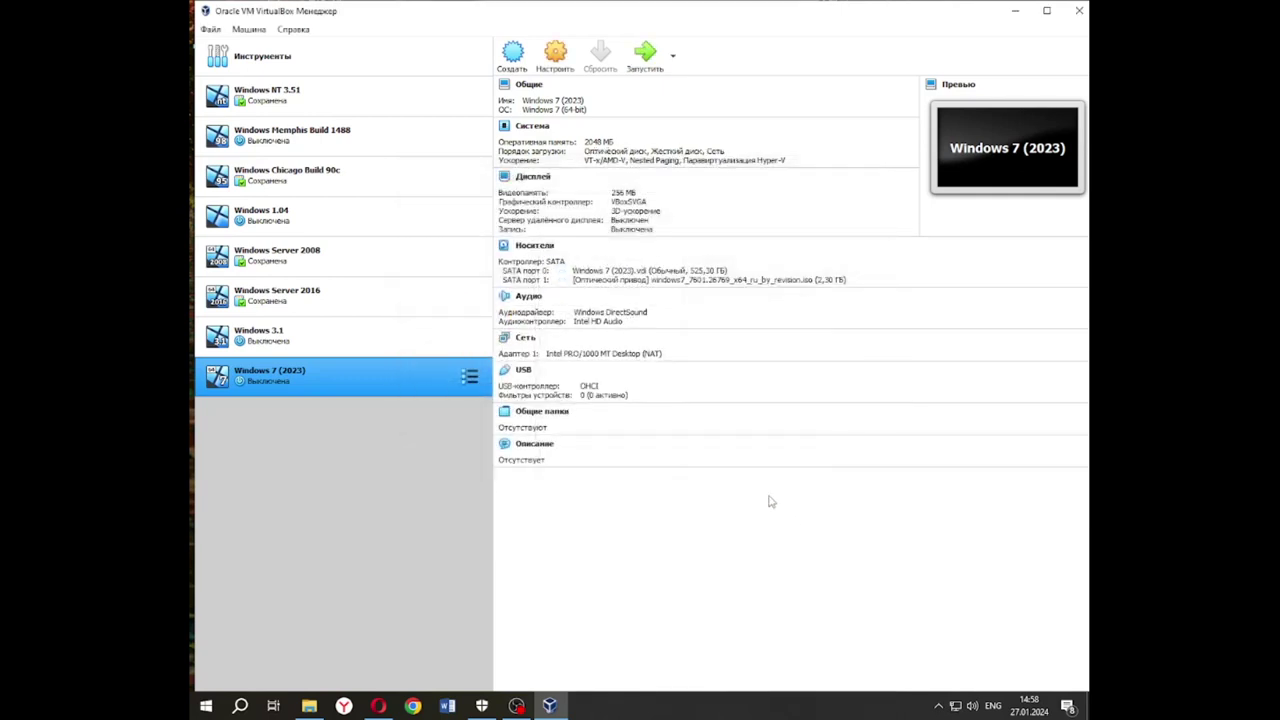
Start the Windows 7 (2023) virtual machine, minimize the manager and dismiss the keyboard-capture and mouse-integration notices.
{"action": "left_click", "coordinate": [645, 57]}
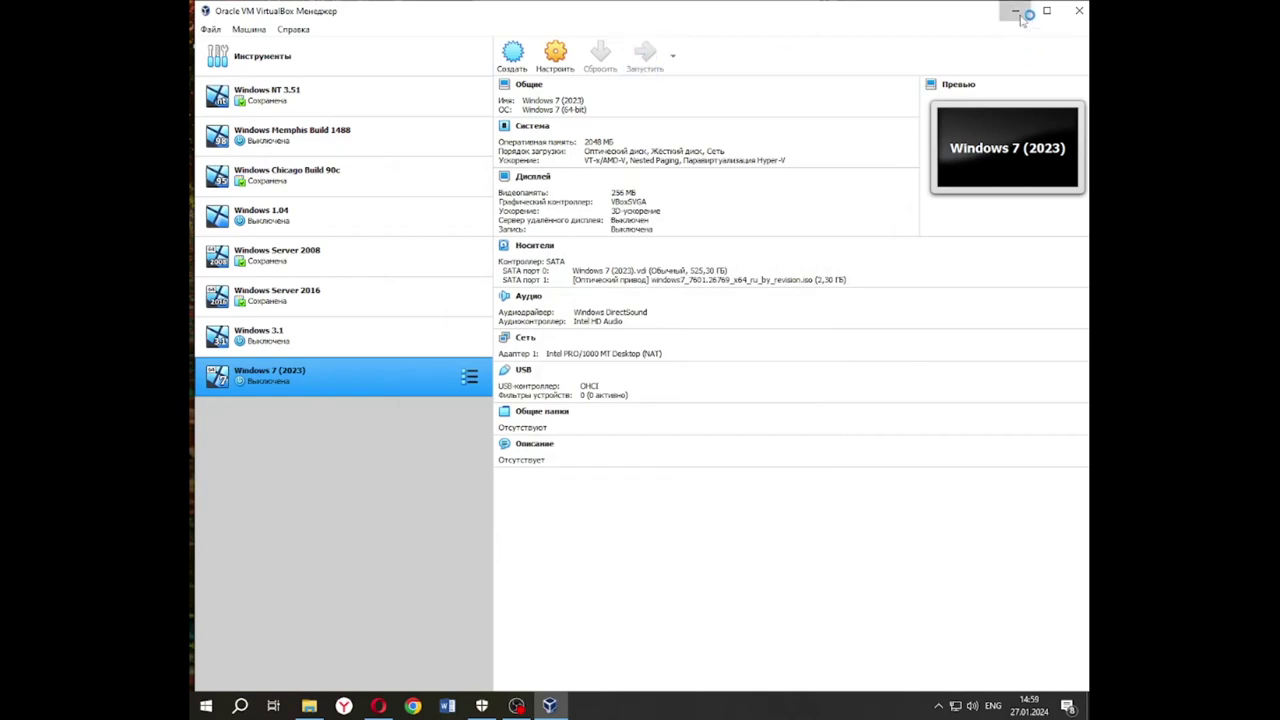
{"action": "left_click", "coordinate": [1016, 12]}
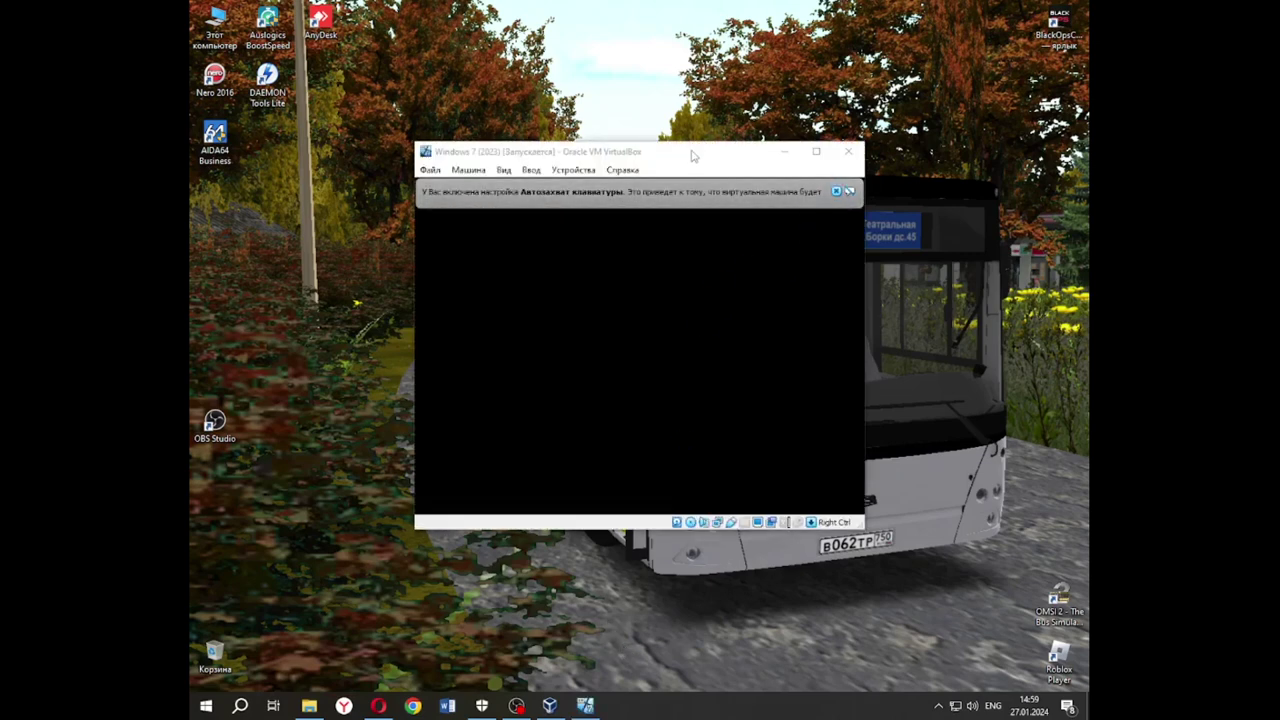
{"action": "left_click", "coordinate": [836, 191]}
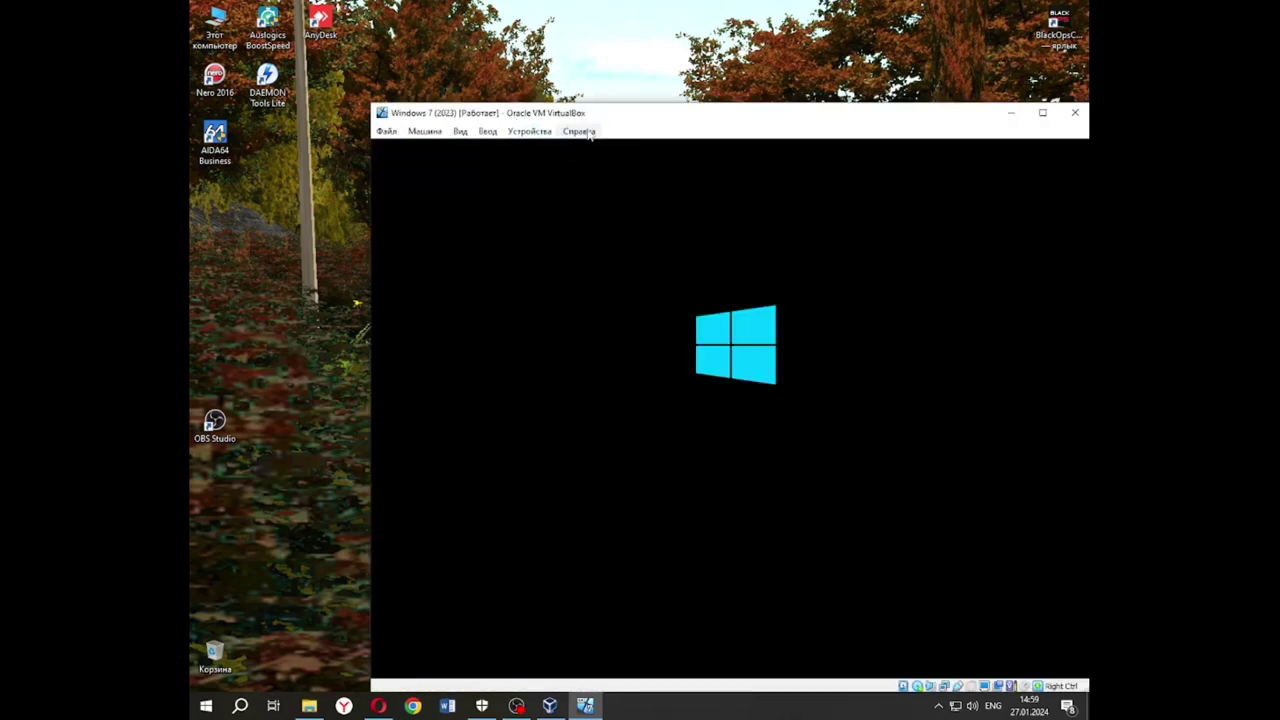
{"action": "left_click_drag", "start_coordinate": [589, 128], "coordinate": [517, 92]}
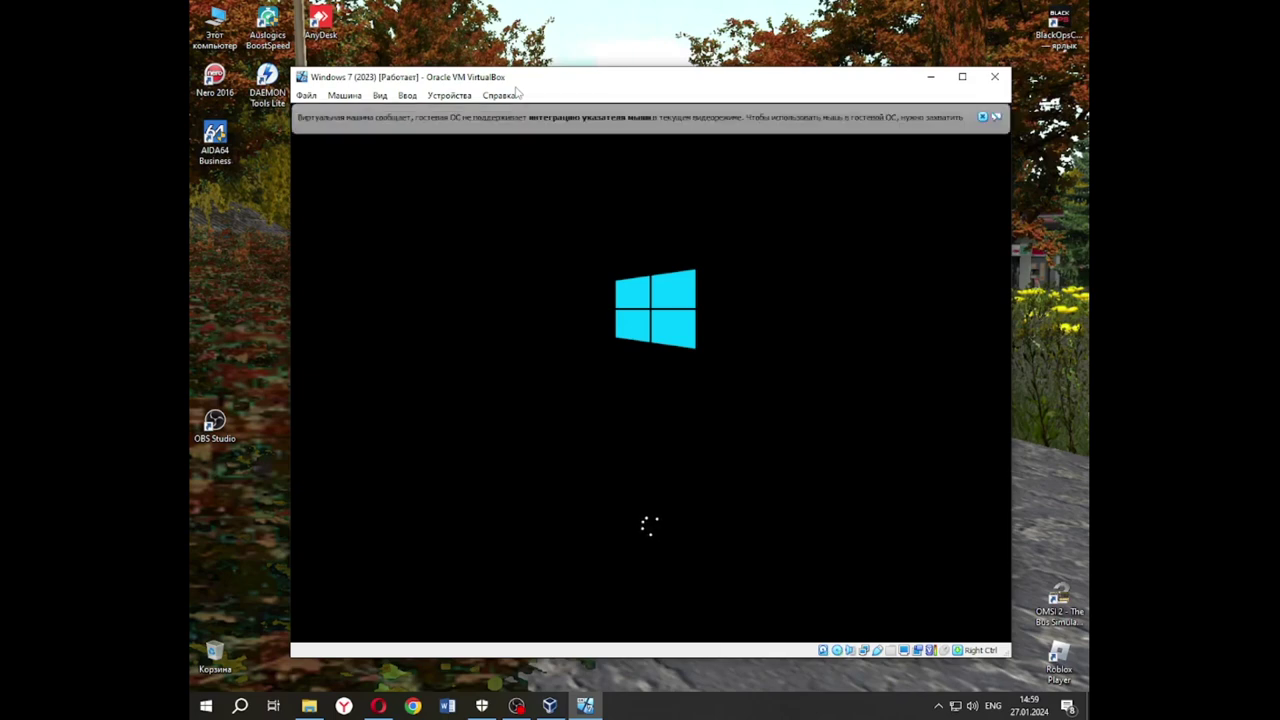
{"action": "left_click", "coordinate": [982, 117]}
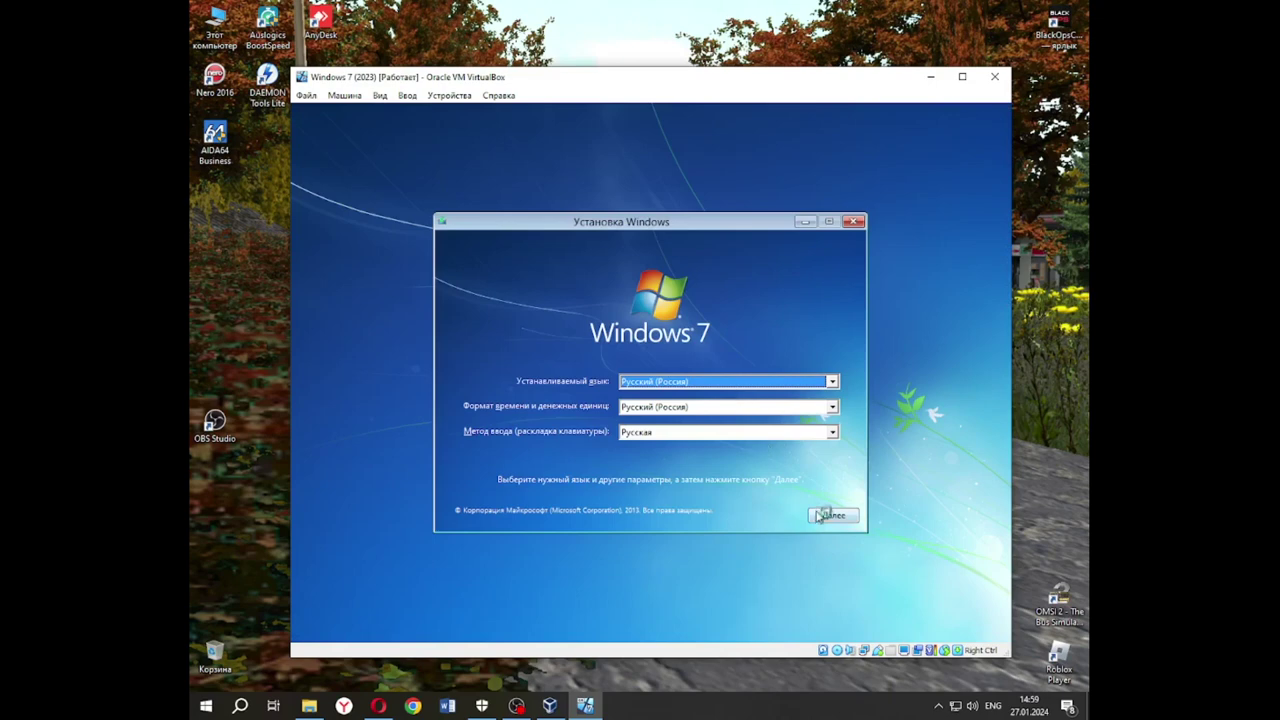
Start the Windows 7 installation with the Russian language, format and keyboard settings, and accept the licence terms.
{"action": "left_click", "coordinate": [832, 515]}
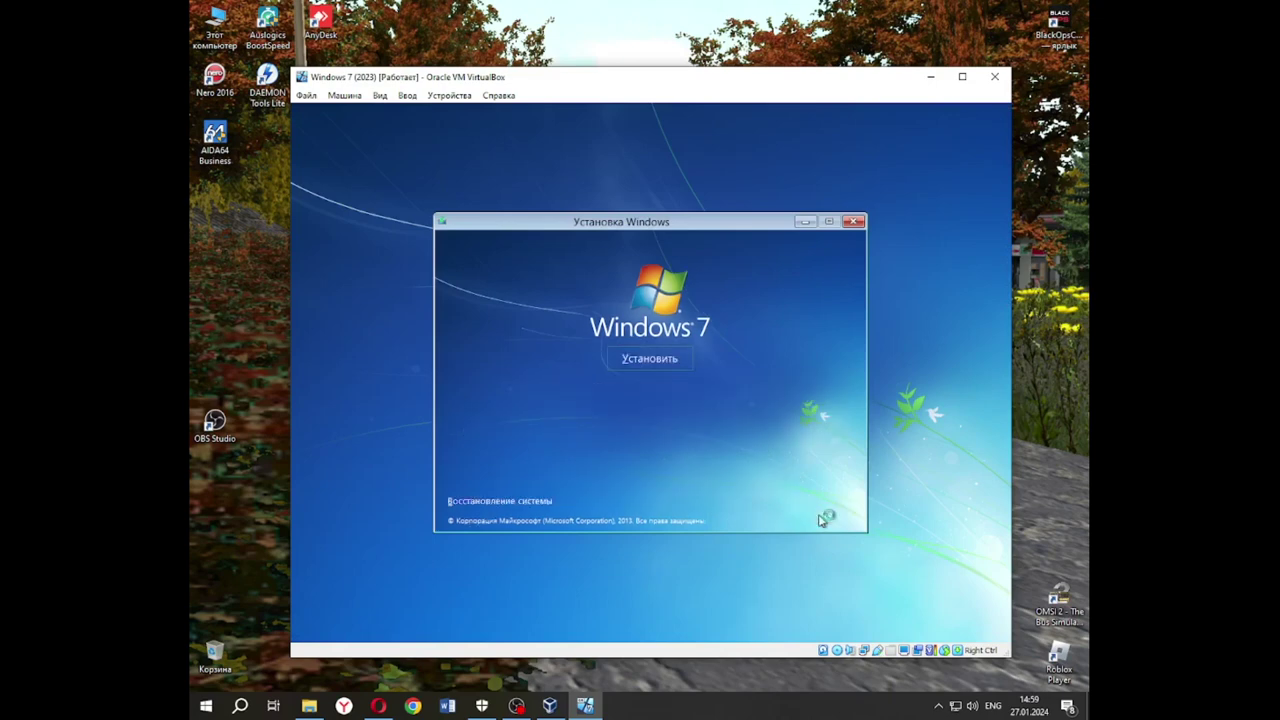
{"action": "left_click", "coordinate": [670, 360]}
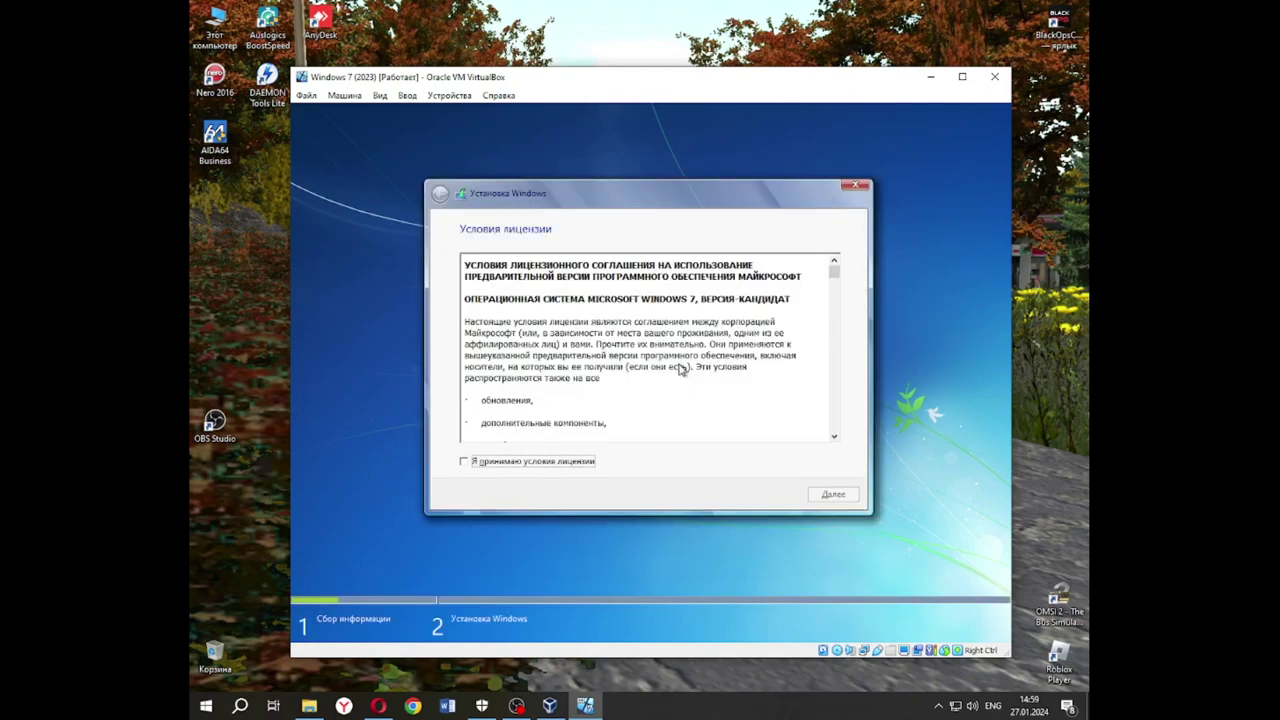
{"action": "left_click", "coordinate": [478, 466]}
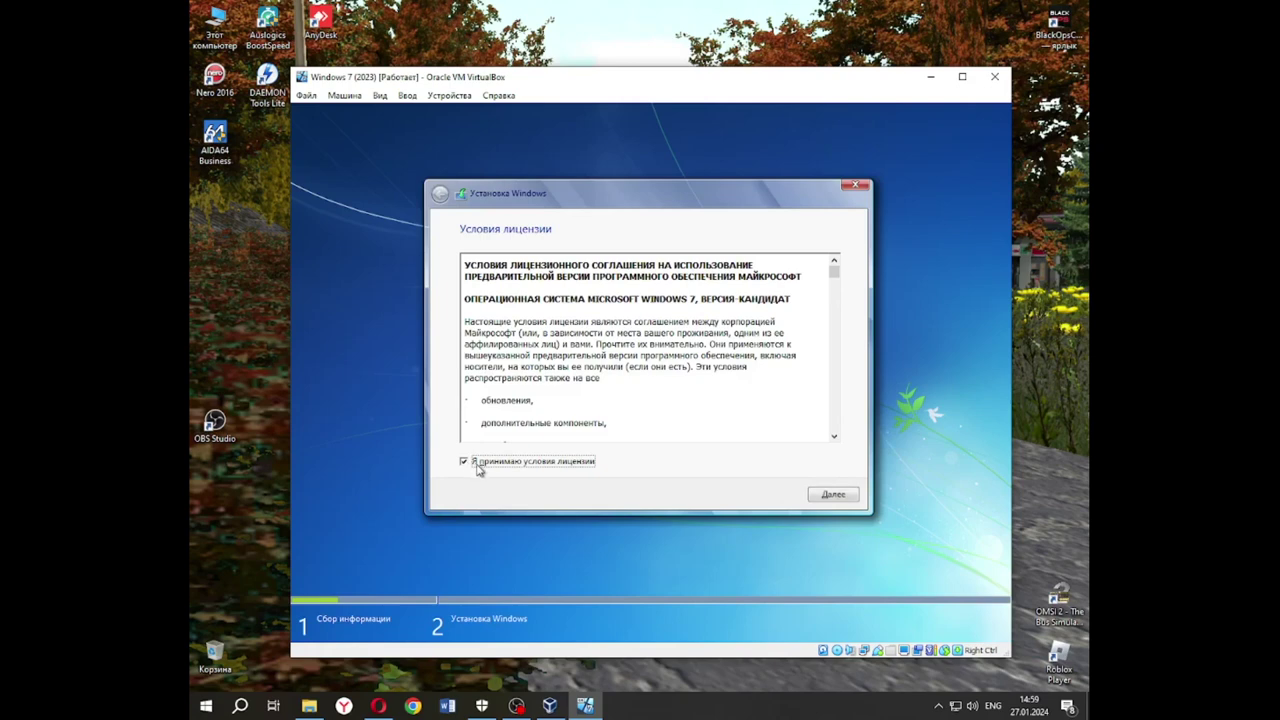
{"action": "left_click", "coordinate": [832, 496]}
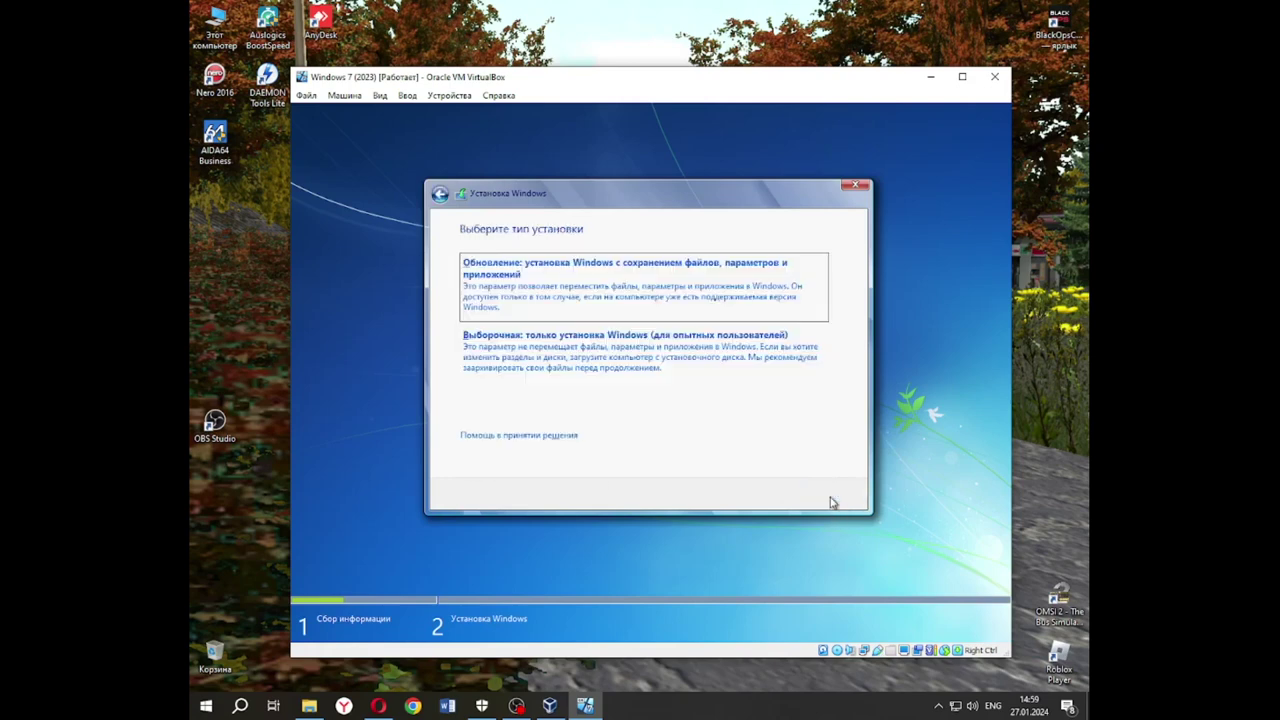
Choose the custom installation type and proceed to install Windows on the virtual disk.
{"action": "left_click", "coordinate": [682, 358]}
{"action": "left_click", "coordinate": [833, 494]}
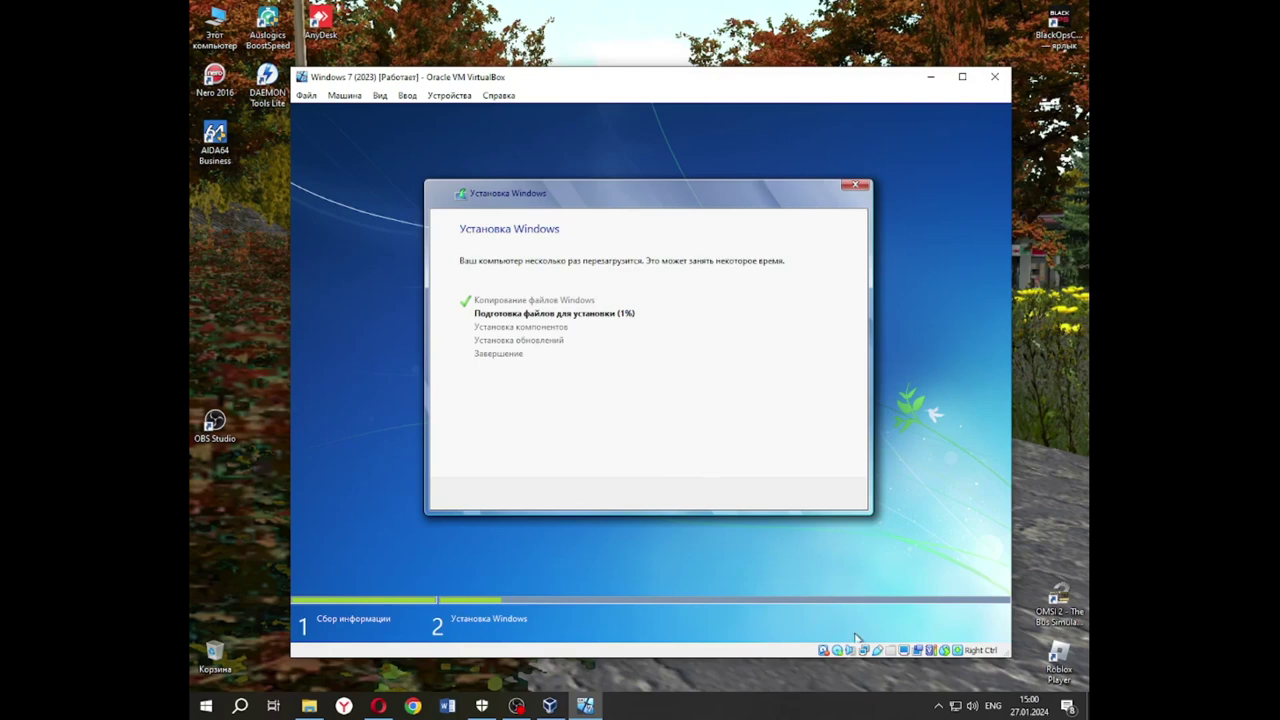
{"action": "left_click", "coordinate": [516, 706]}
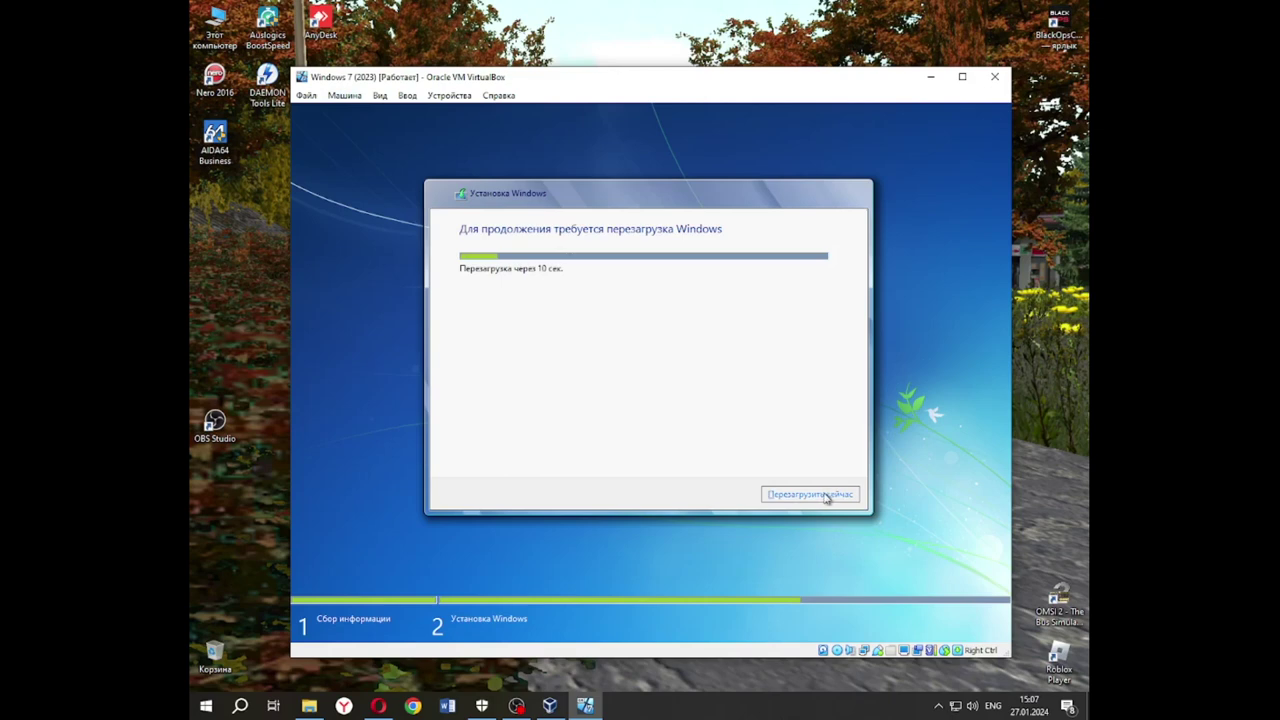
Restart the virtual machine immediately to continue setup and dismiss the mouse-integration notices as they appear.
{"action": "left_click", "coordinate": [818, 495]}
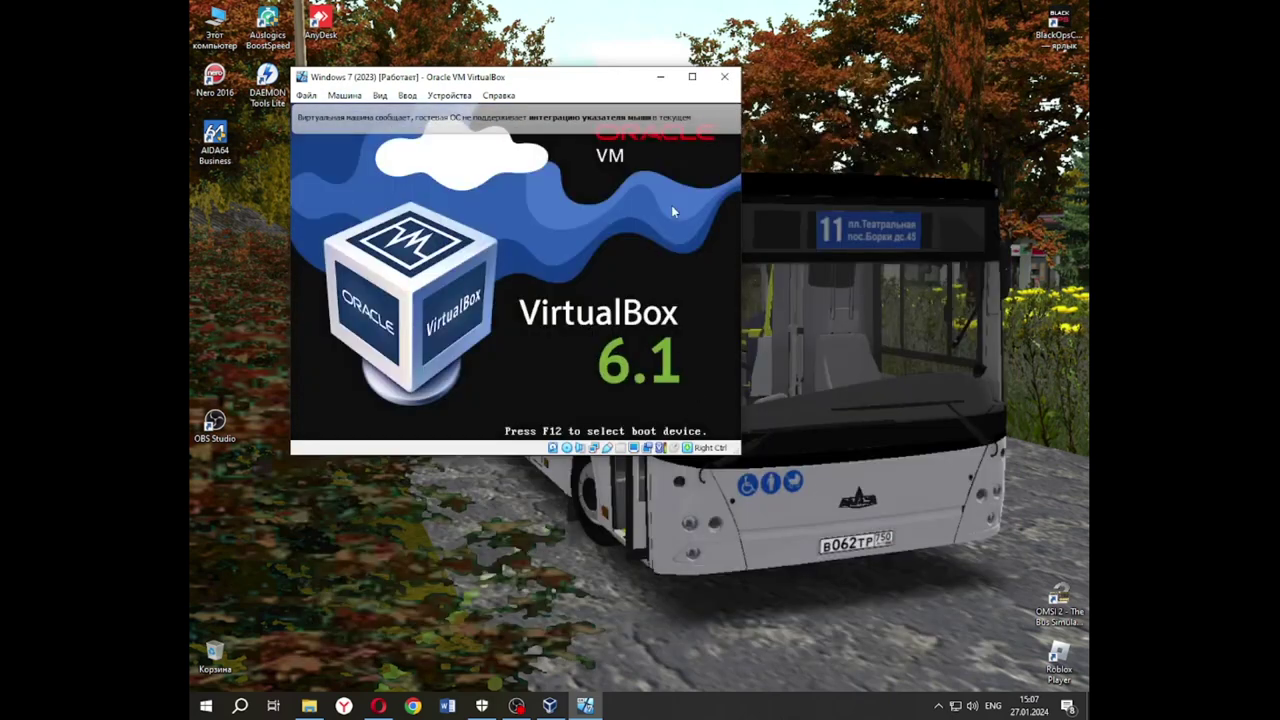
{"action": "left_click", "coordinate": [771, 119]}
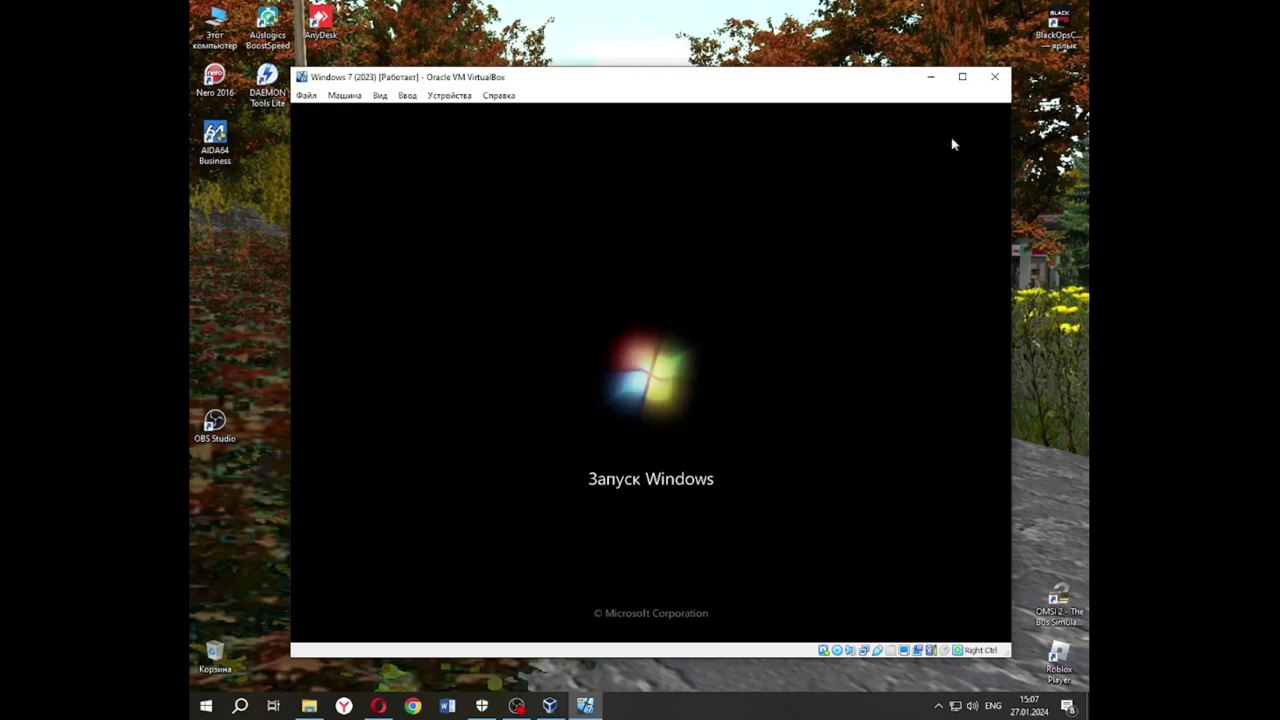
{"action": "left_click_drag", "start_coordinate": [630, 2], "coordinate": [748, 40]}
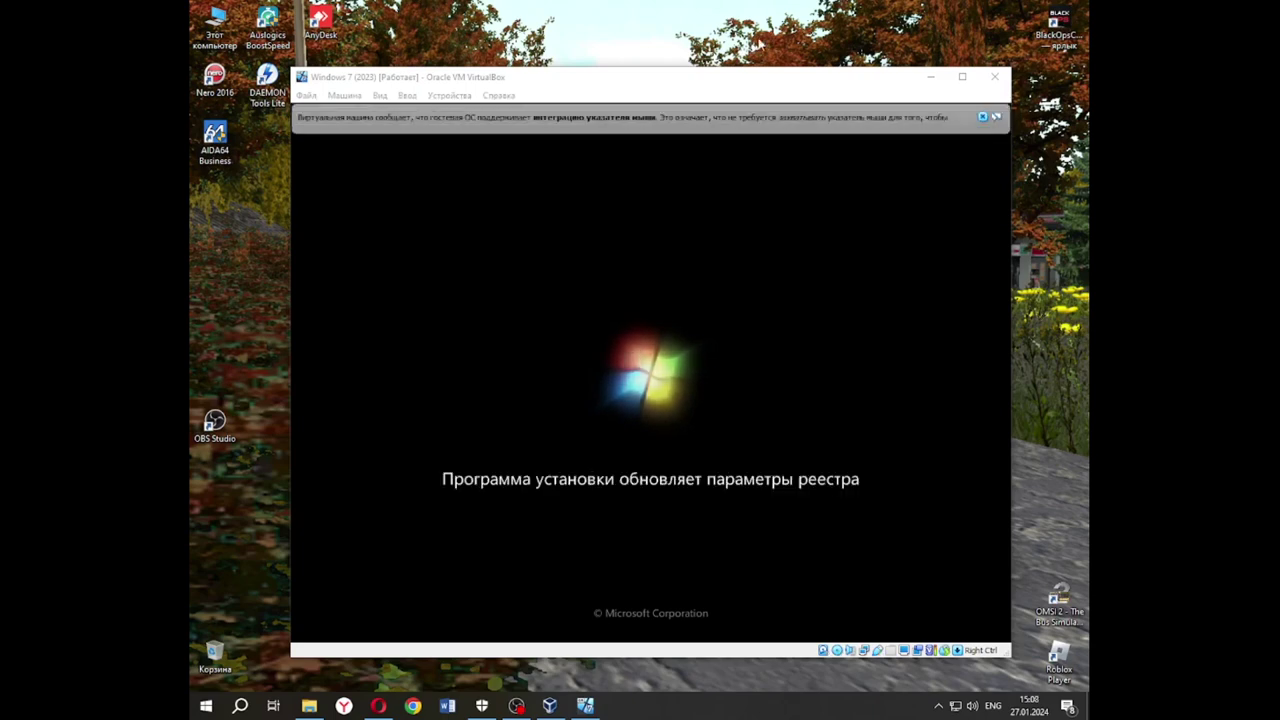
{"action": "left_click", "coordinate": [983, 117]}
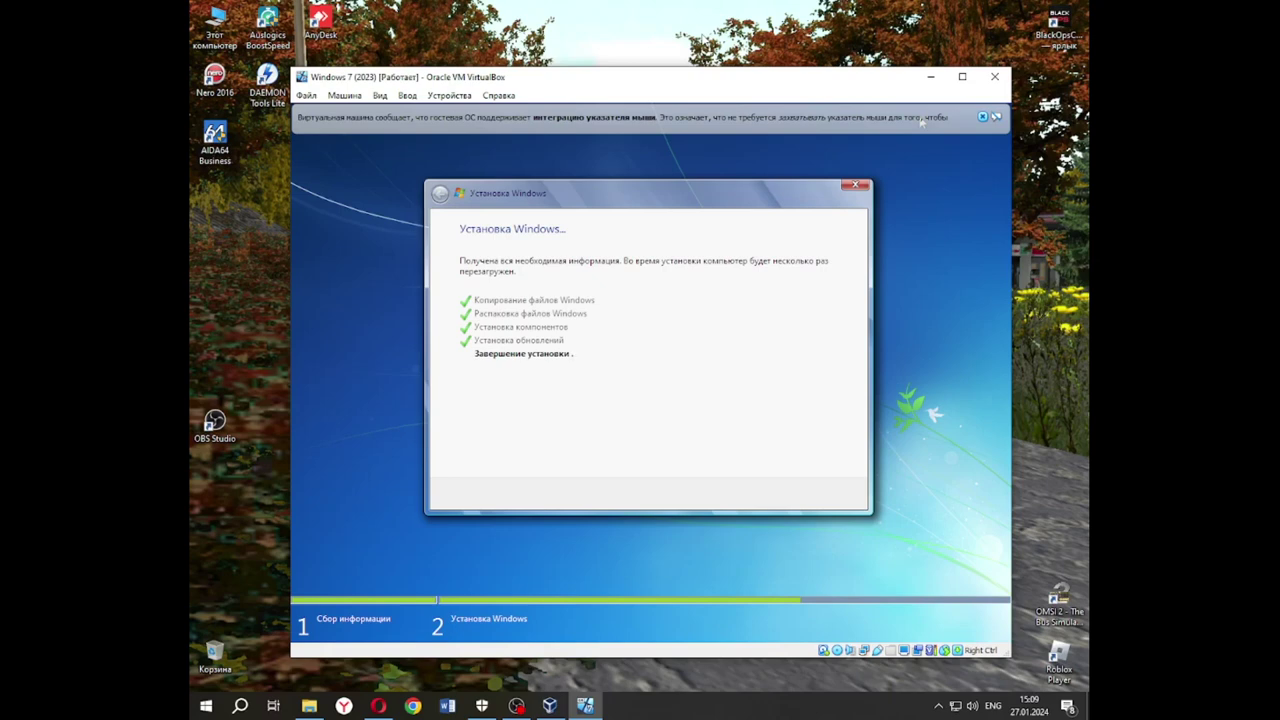
{"action": "left_click", "coordinate": [982, 116]}
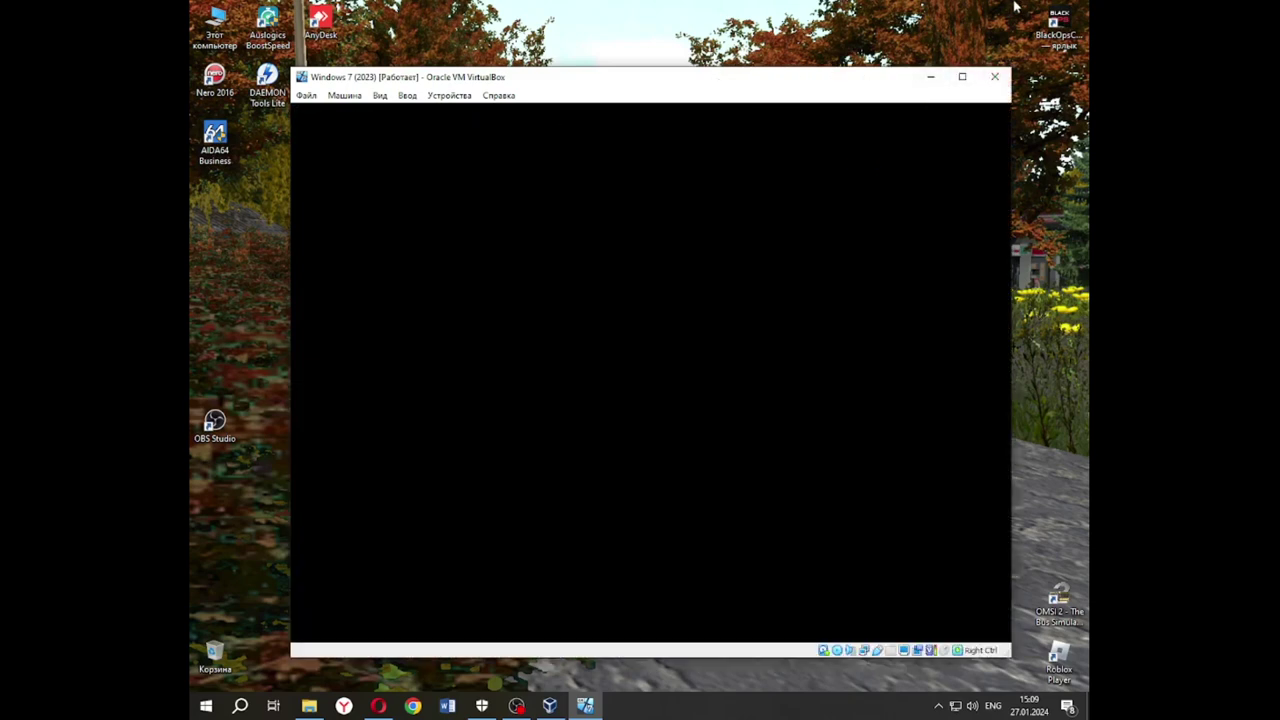
{"action": "left_click", "coordinate": [516, 706]}
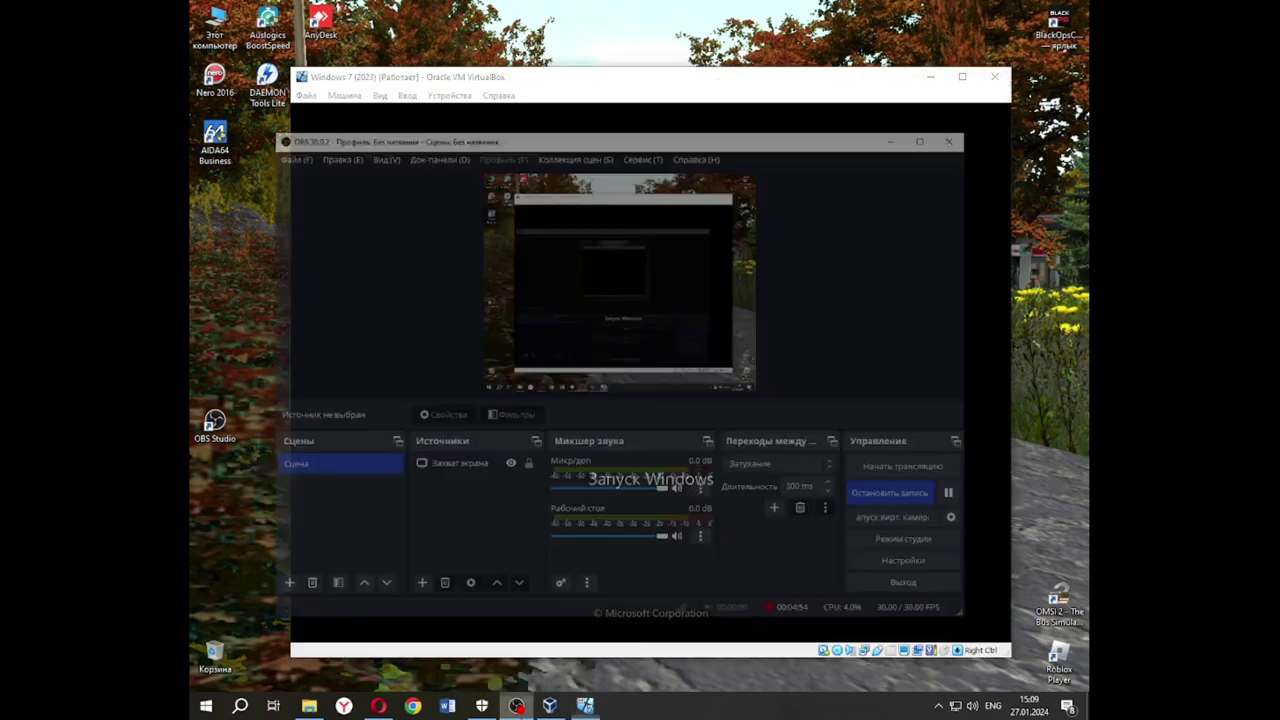
{"action": "left_click", "coordinate": [924, 70]}
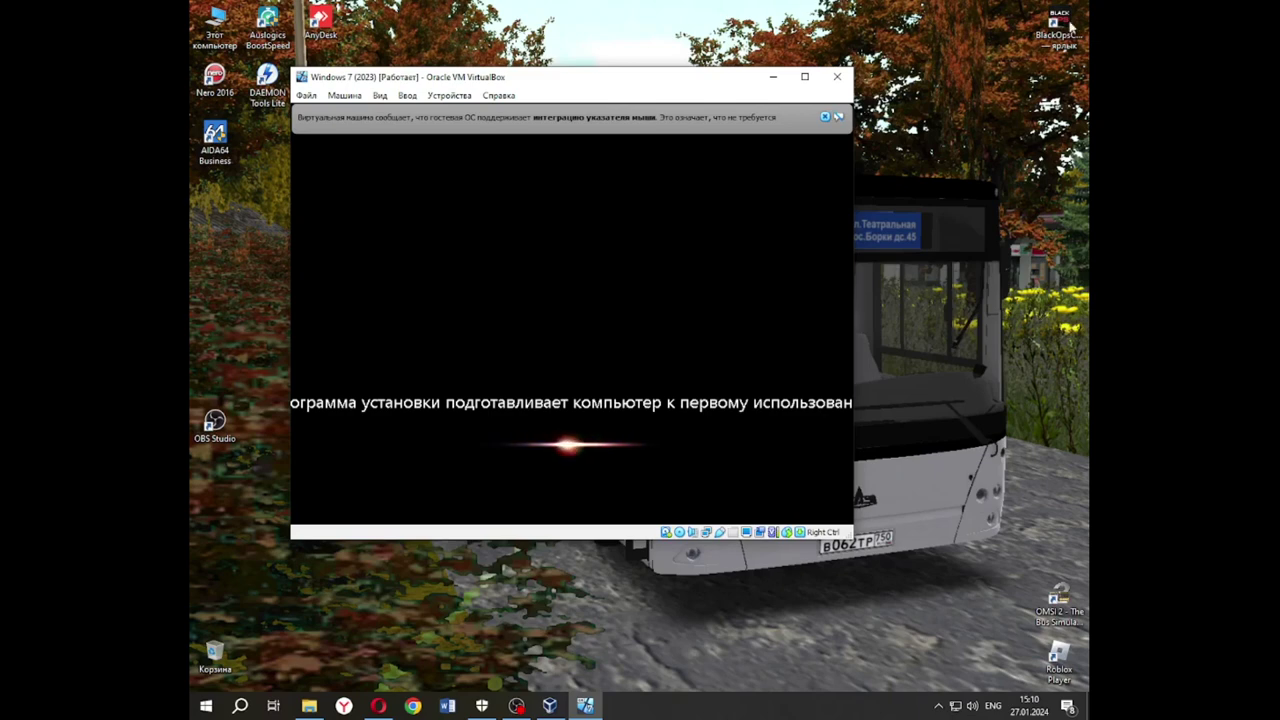
Dismiss the mouse-integration notice, enter the user name for the new Windows account and leave its password empty.
{"action": "left_click", "coordinate": [826, 118]}
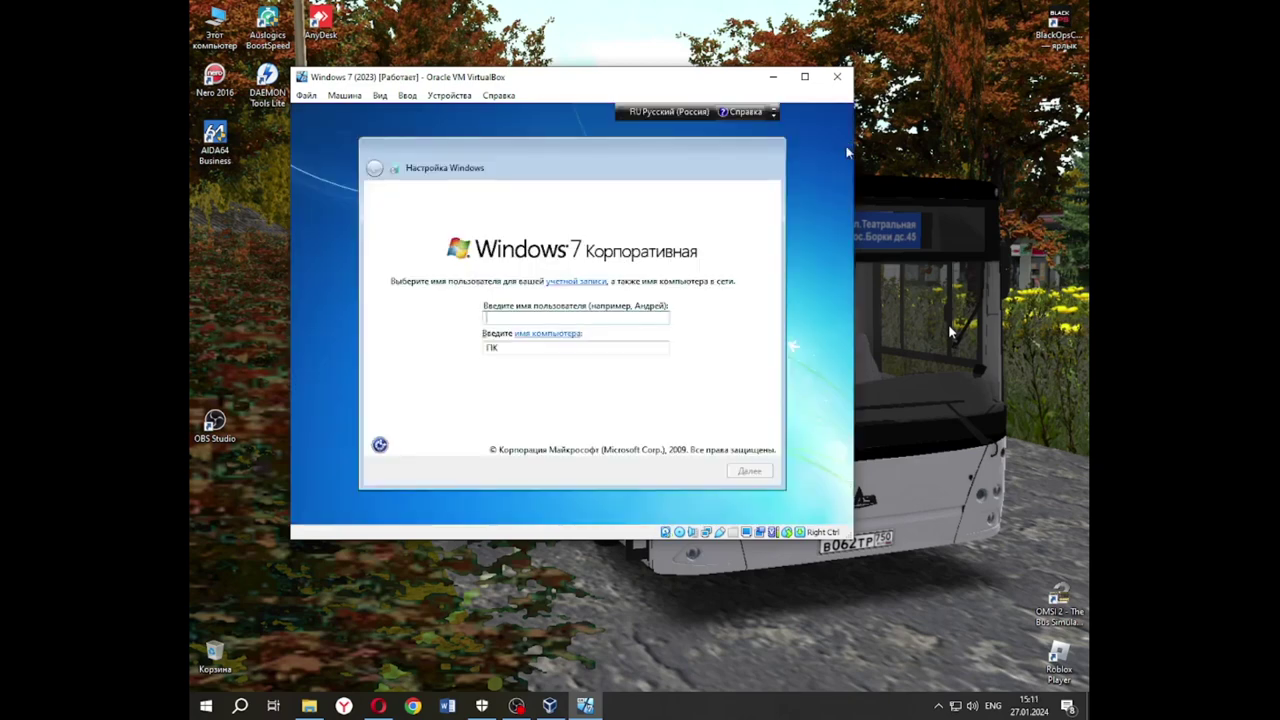
{"action": "type", "text": "Максима"}
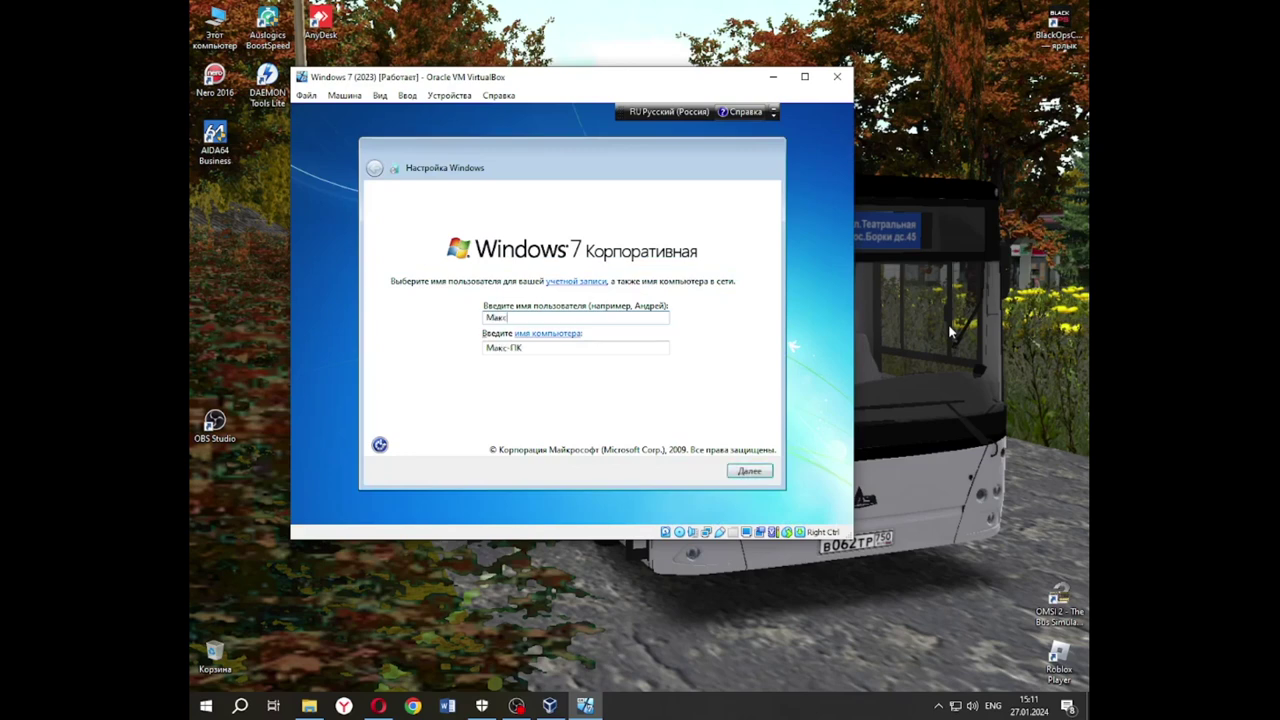
{"action": "left_click", "coordinate": [766, 473]}
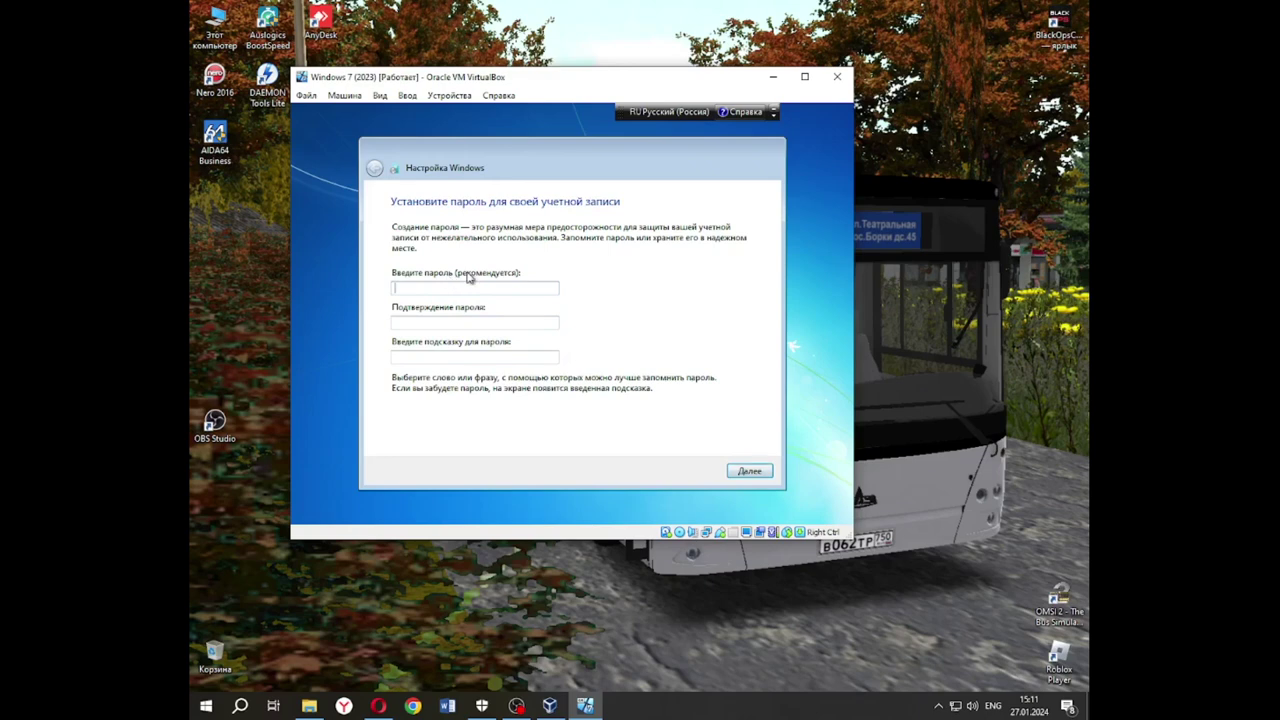
{"action": "left_click", "coordinate": [757, 472]}
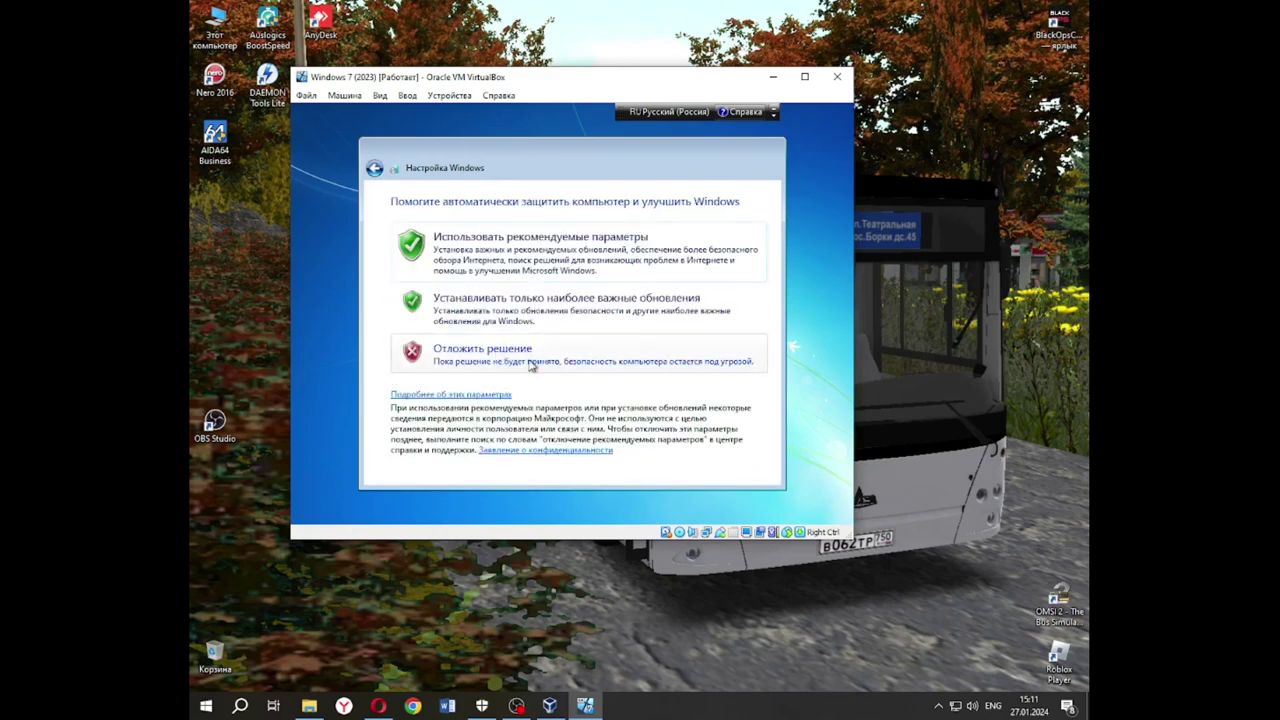
Finish Windows setup with the protection decision postponed, the UTC+03:00 Moscow, St. Petersburg time zone and the home network location.
{"action": "left_click", "coordinate": [510, 360]}
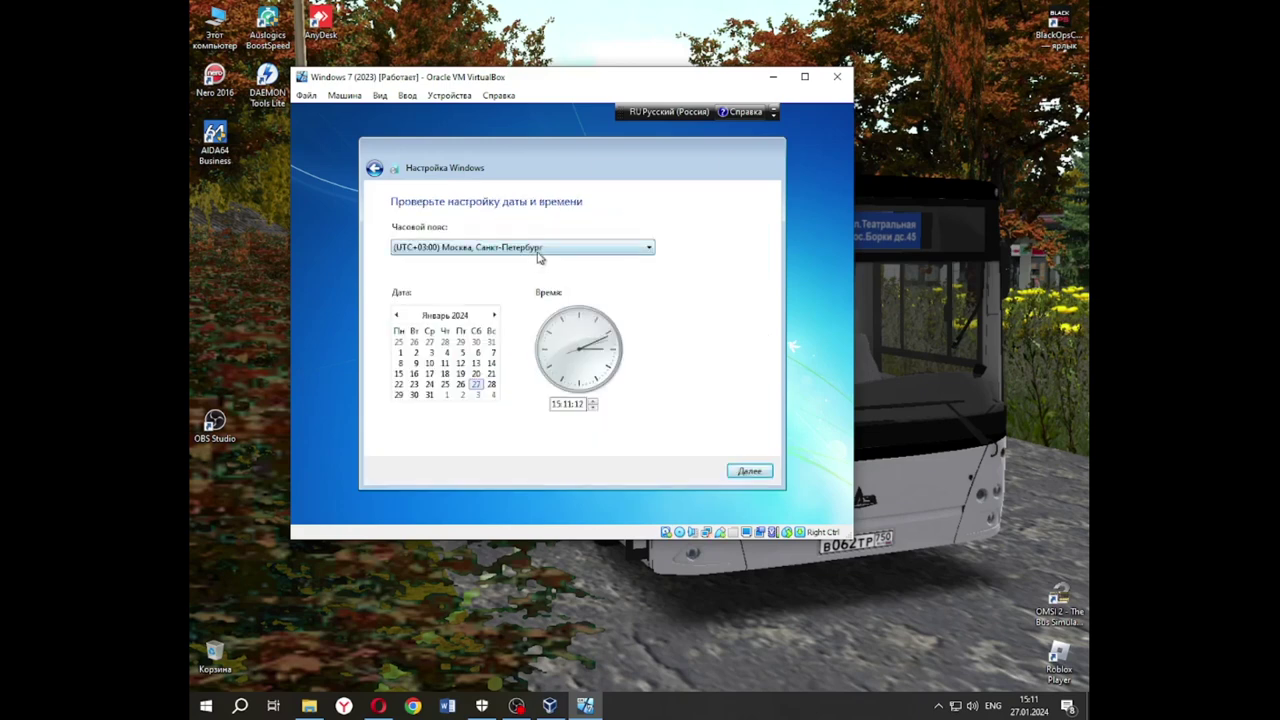
{"action": "left_click", "coordinate": [750, 472]}
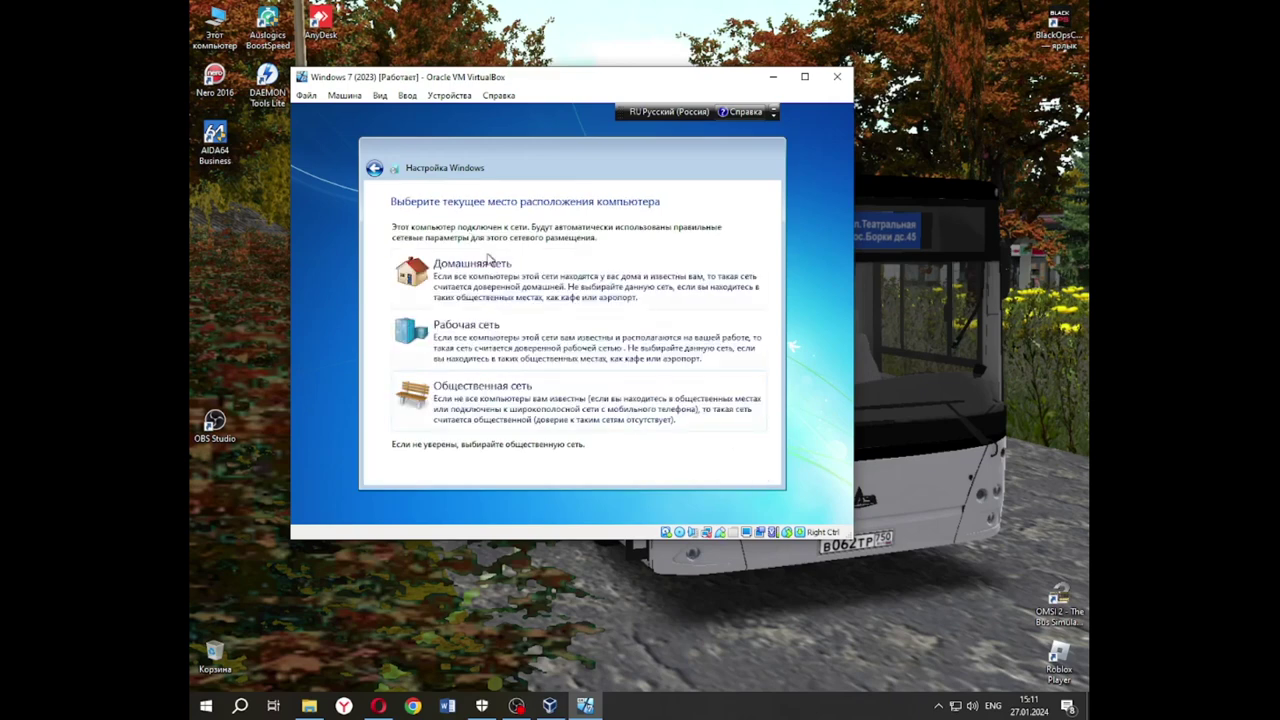
{"action": "left_click", "coordinate": [536, 272]}
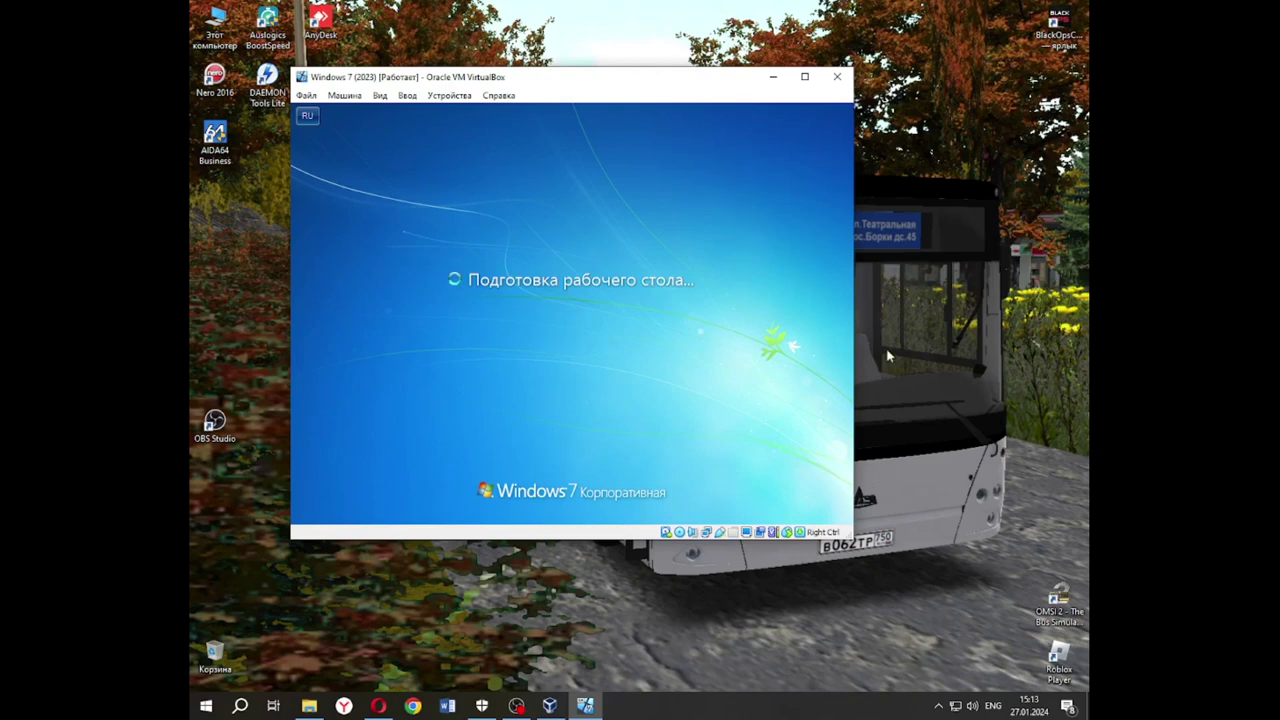
{"action": "left_click", "coordinate": [520, 708]}
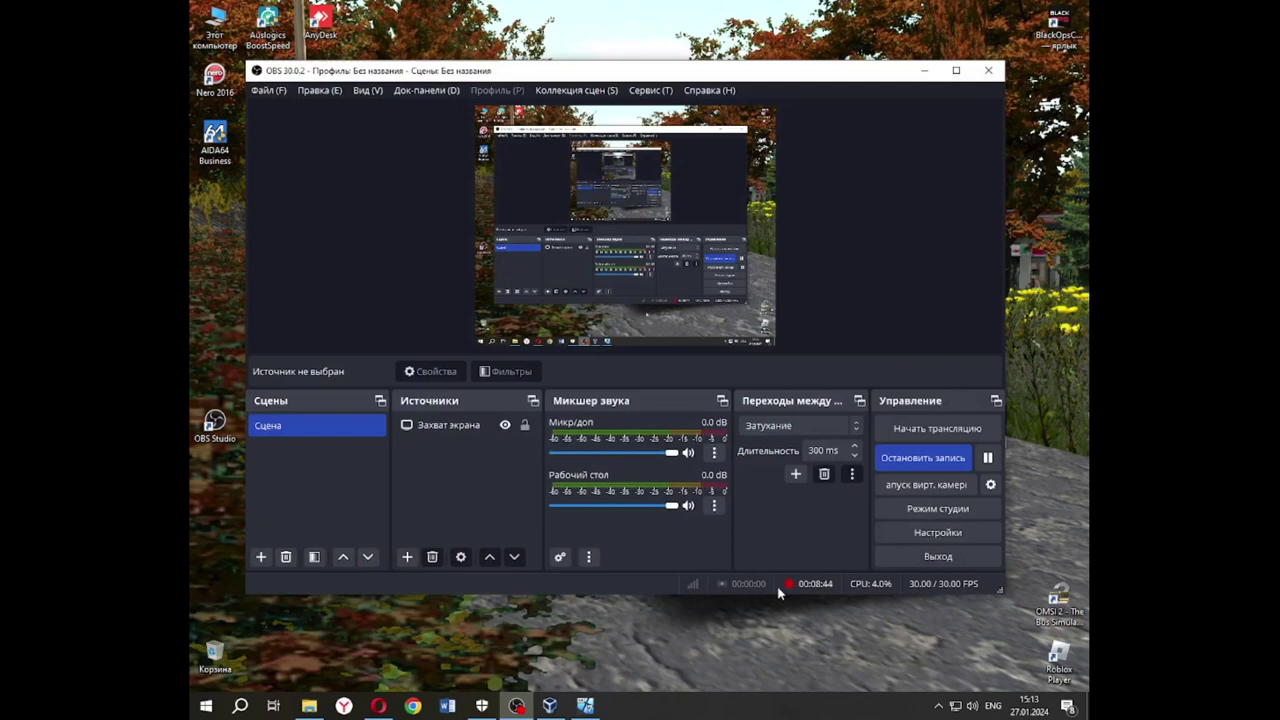
{"action": "left_click", "coordinate": [924, 70]}
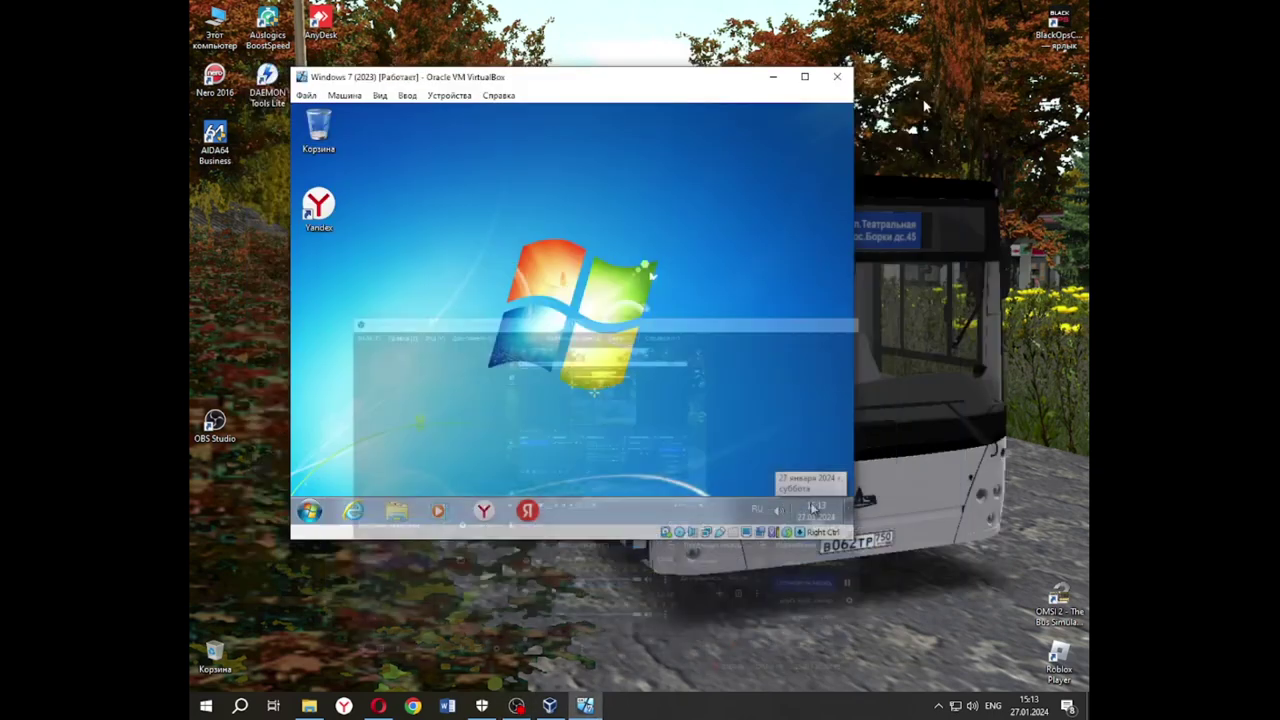
{"action": "left_click_drag", "start_coordinate": [565, 338], "coordinate": [610, 300]}
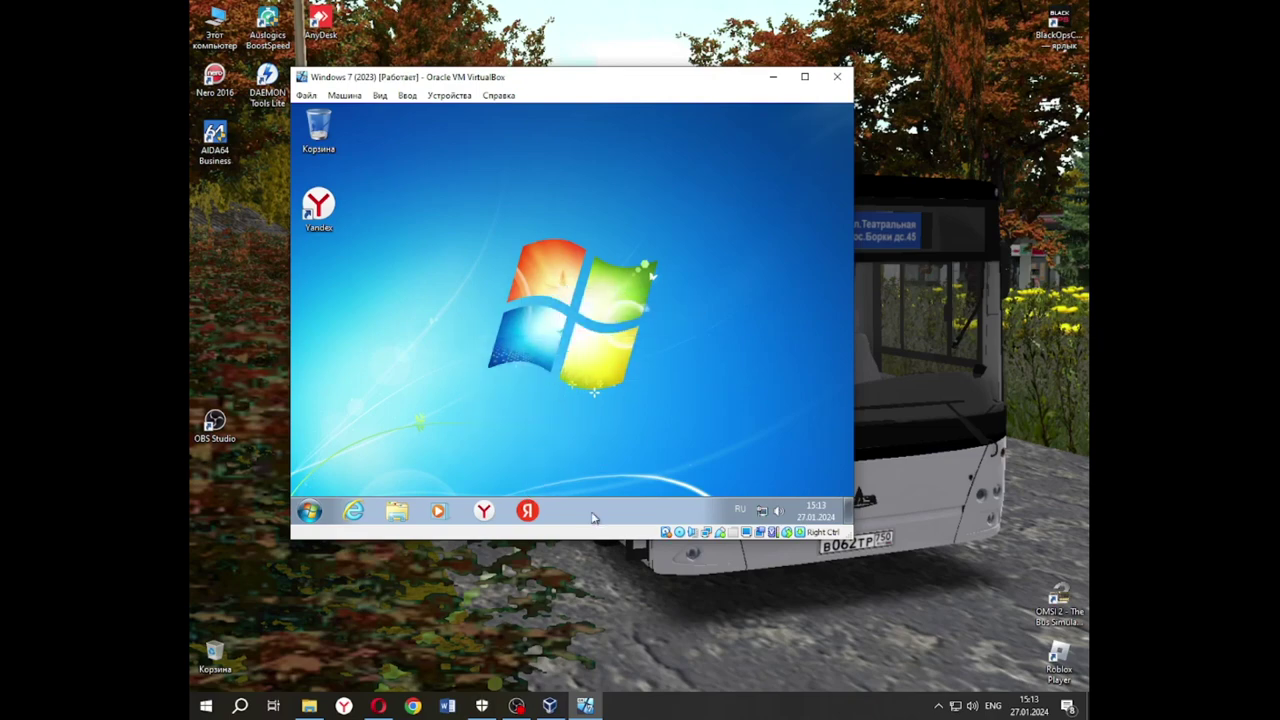